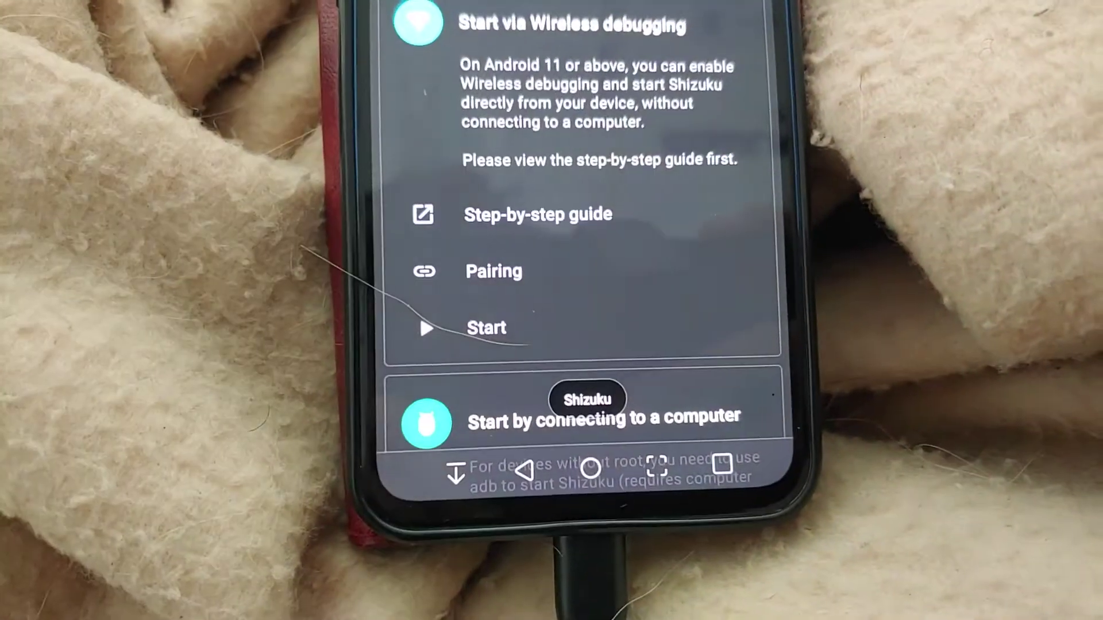
scroll(586, 258, "down", 5)
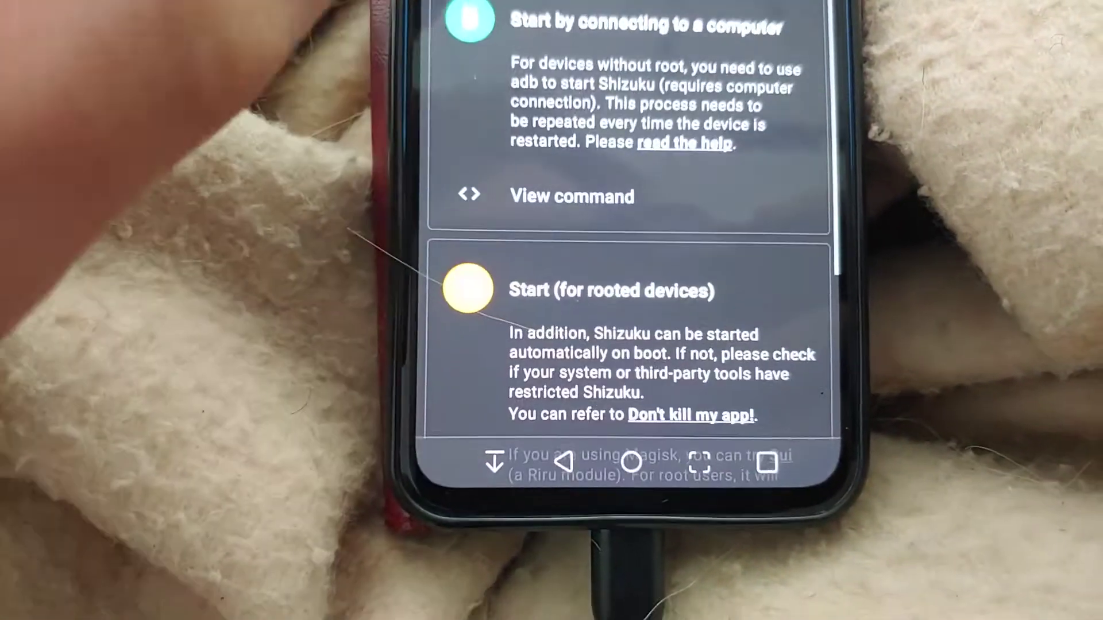
Step: Show Shizuku's adb command for starting it from a connected computer
left_click(571, 195)
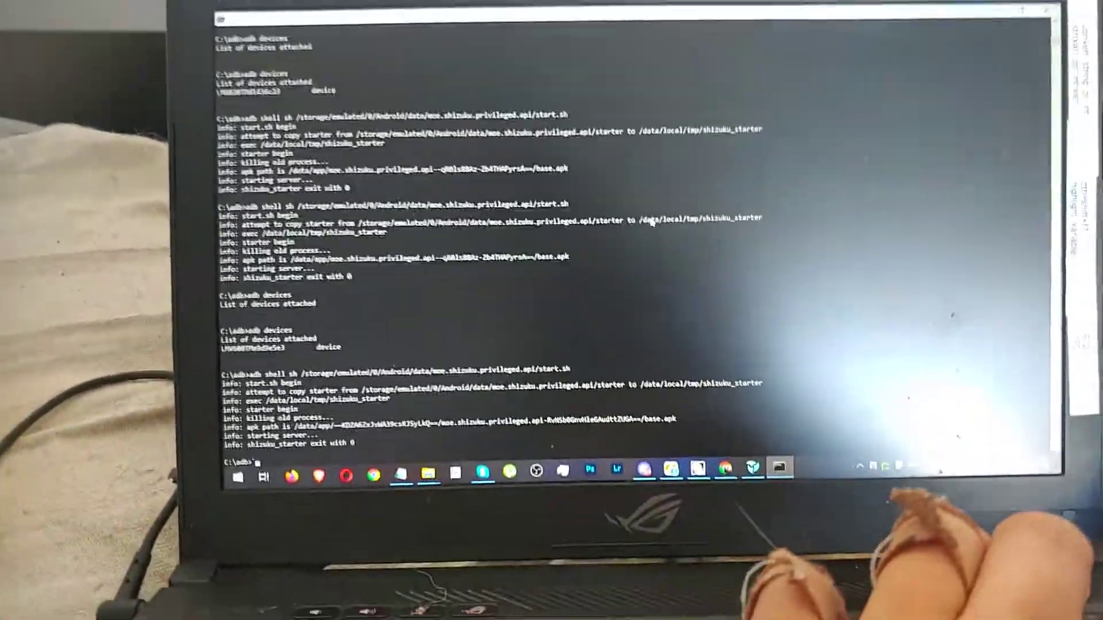
Step: Rerun the previous 'adb shell sh start.sh' command to restart Shizuku
key("Up")
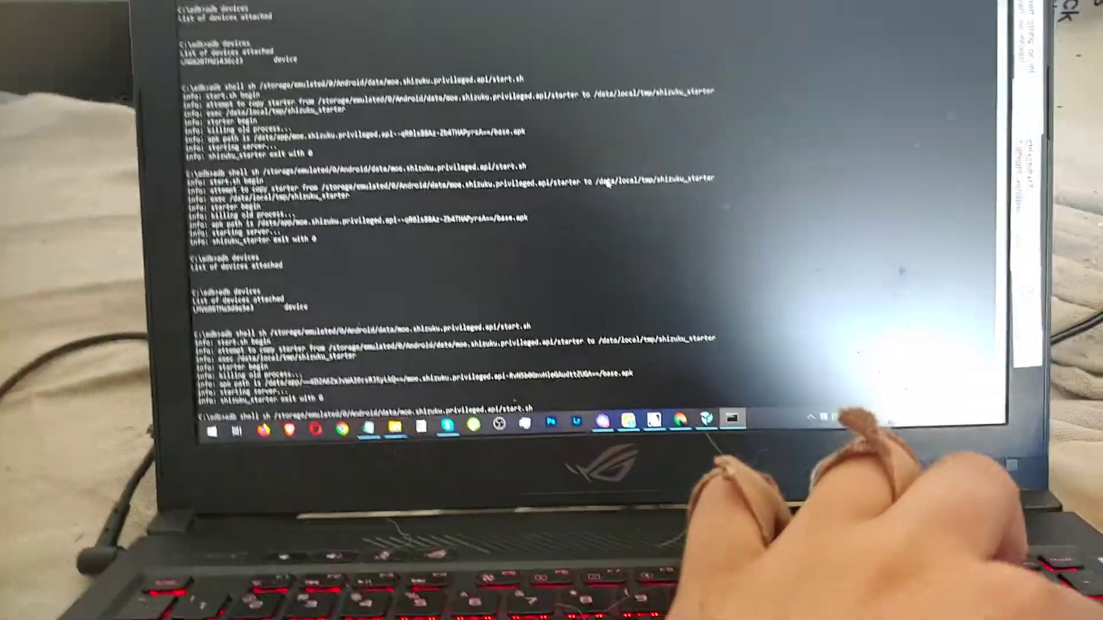
key("Return")
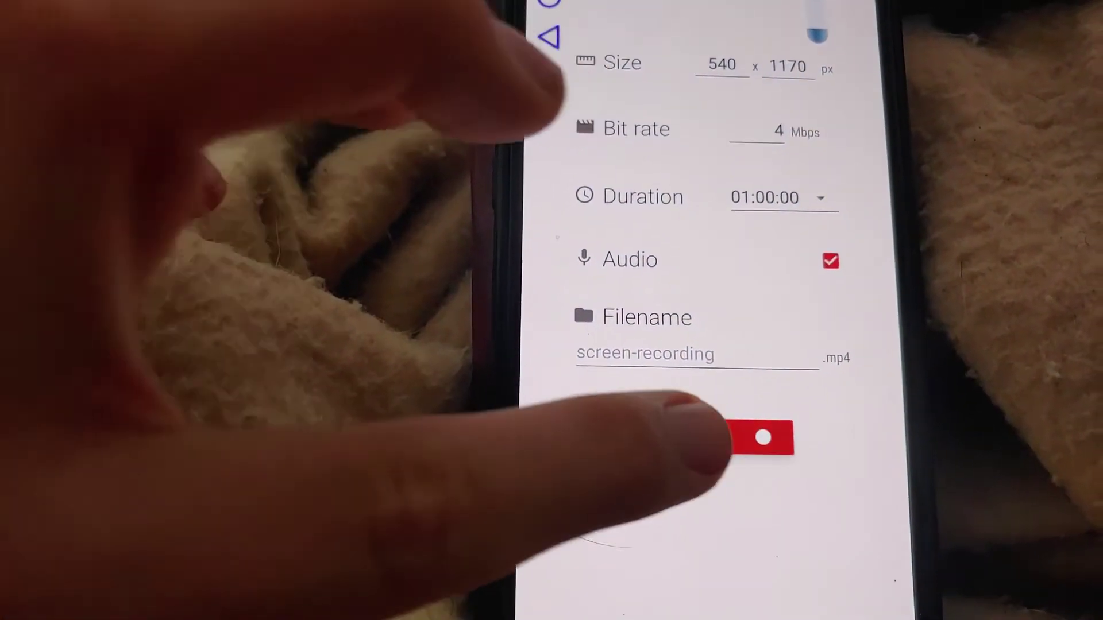
Step: Start a 540×1170, 4 Mbps screen recording with audio in Rec
left_click(741, 438)
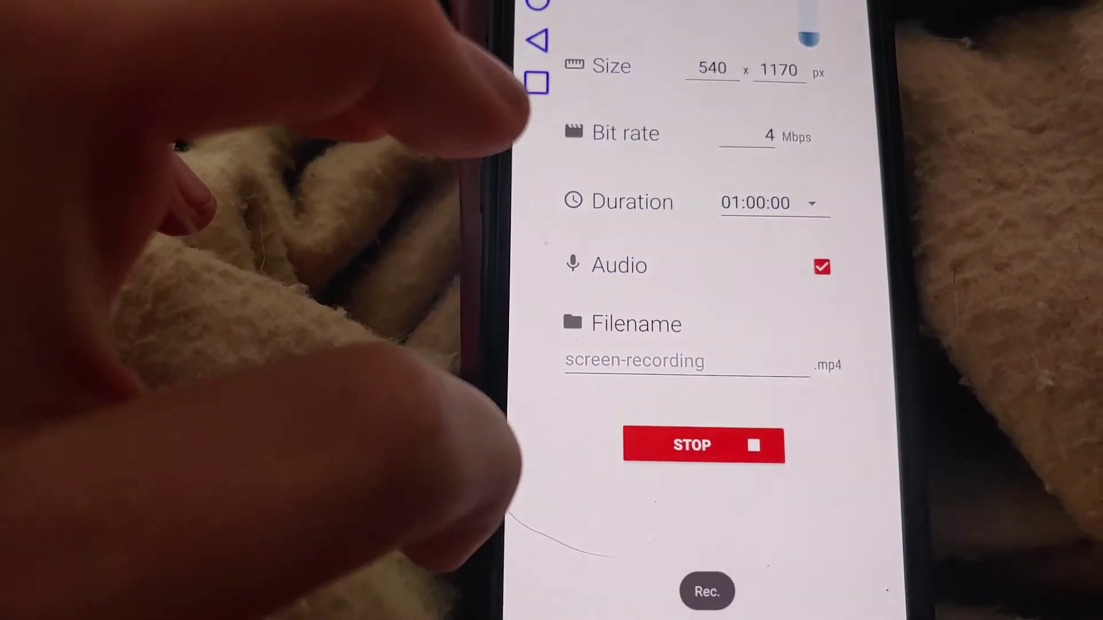